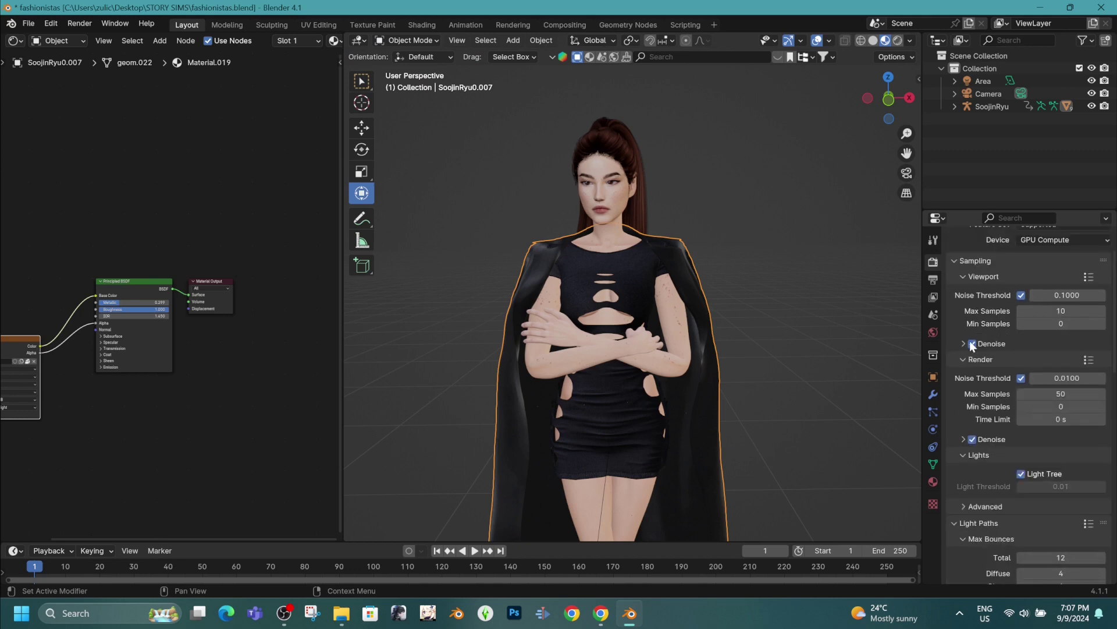
{"action": "scroll", "coordinate": [1090, 507], "scroll_direction": "down", "scroll_amount": 4}
{"action": "scroll", "coordinate": [1067, 370], "scroll_direction": "up", "scroll_amount": 5}
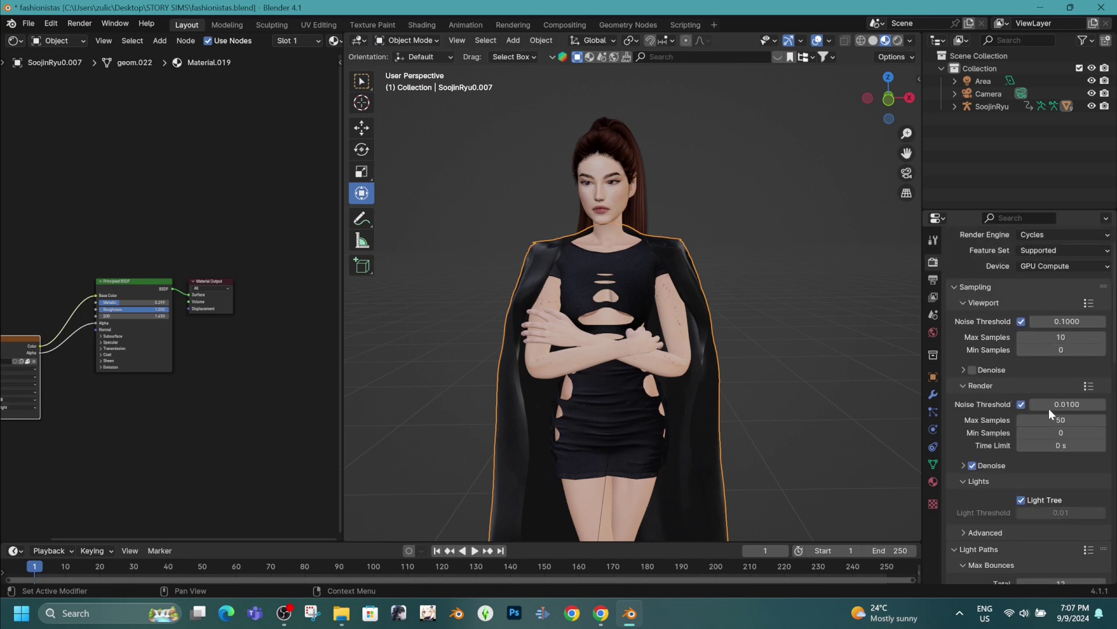
{"action": "scroll", "coordinate": [1007, 484], "scroll_direction": "down", "scroll_amount": 8}
{"action": "scroll", "coordinate": [1018, 457], "scroll_direction": "down", "scroll_amount": 1}
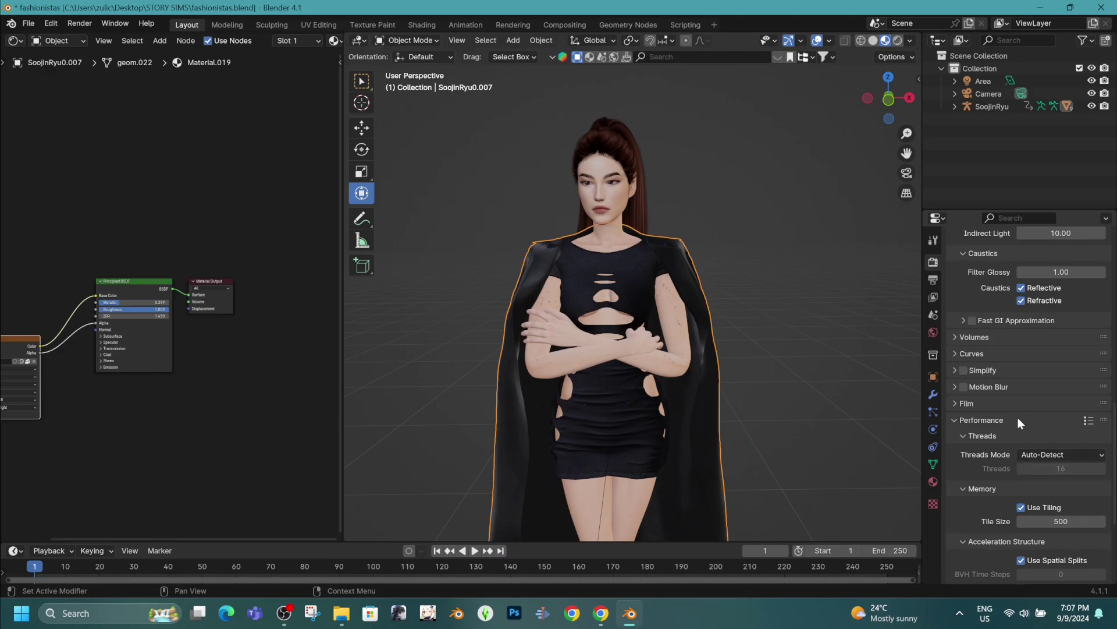
Set the output resolution to 4200 × 5000 px and the file format to JPEG
{"action": "left_click", "coordinate": [935, 277]}
{"action": "left_click", "coordinate": [1053, 278]}
{"action": "type", "text": "4200"}
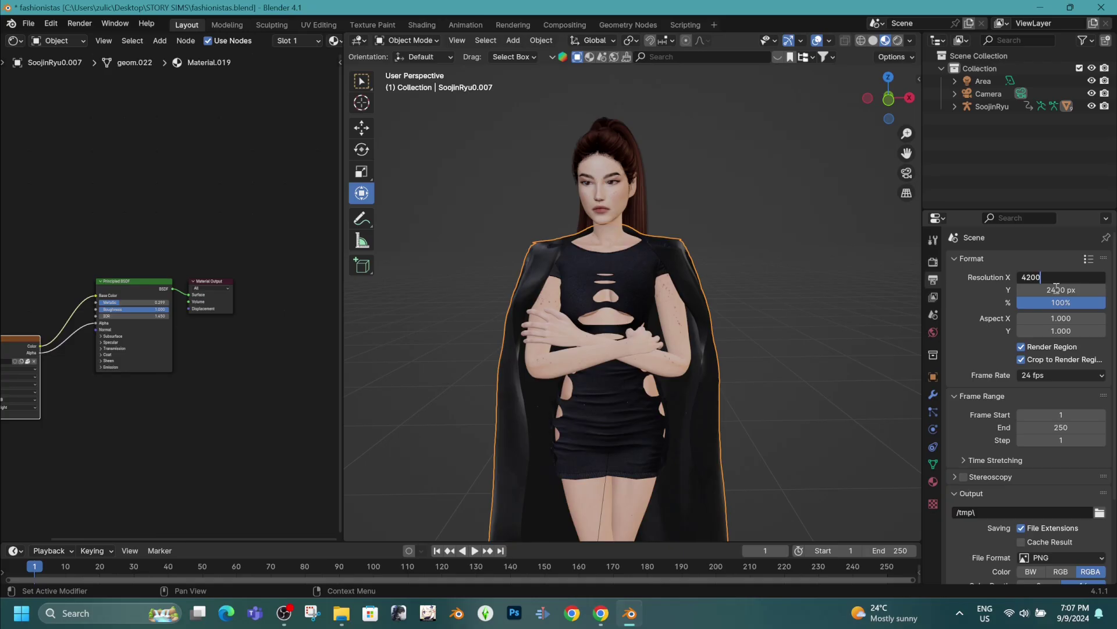
{"action": "key", "text": "Tab"}
{"action": "type", "text": "5000"}
{"action": "key", "text": "Return"}
{"action": "left_click", "coordinate": [1061, 557]}
{"action": "left_click", "coordinate": [864, 502]}
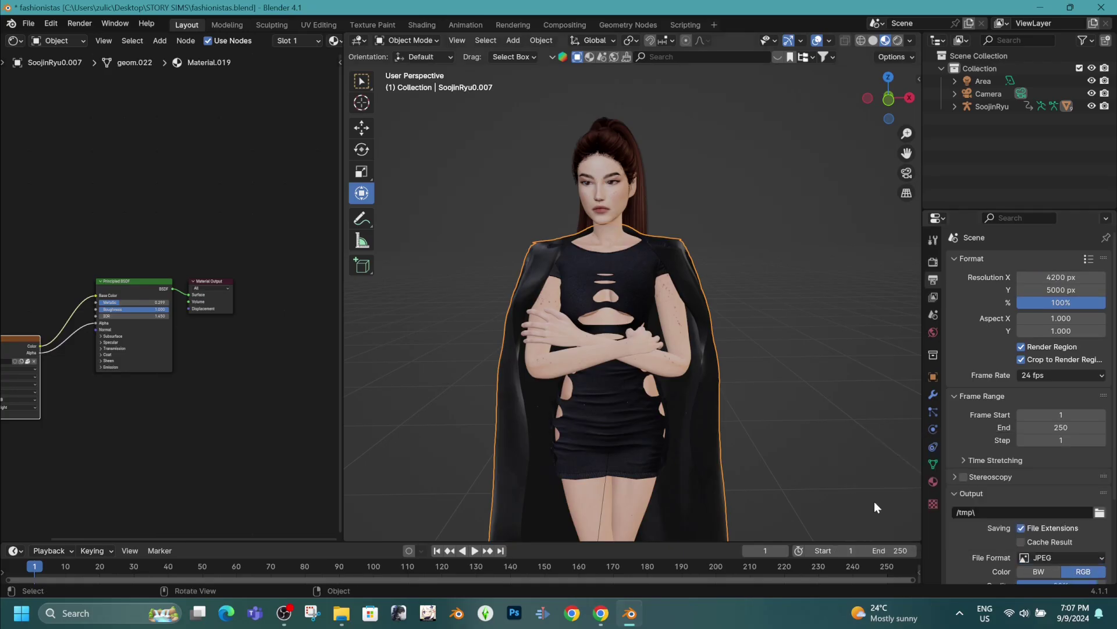
{"action": "scroll", "coordinate": [1060, 533], "scroll_direction": "down", "scroll_amount": 2}
{"action": "scroll", "coordinate": [1076, 525], "scroll_direction": "down", "scroll_amount": 2}
Check the camera view, then add a plane rotated 90° on X to stand upright
{"action": "left_click", "coordinate": [934, 260]}
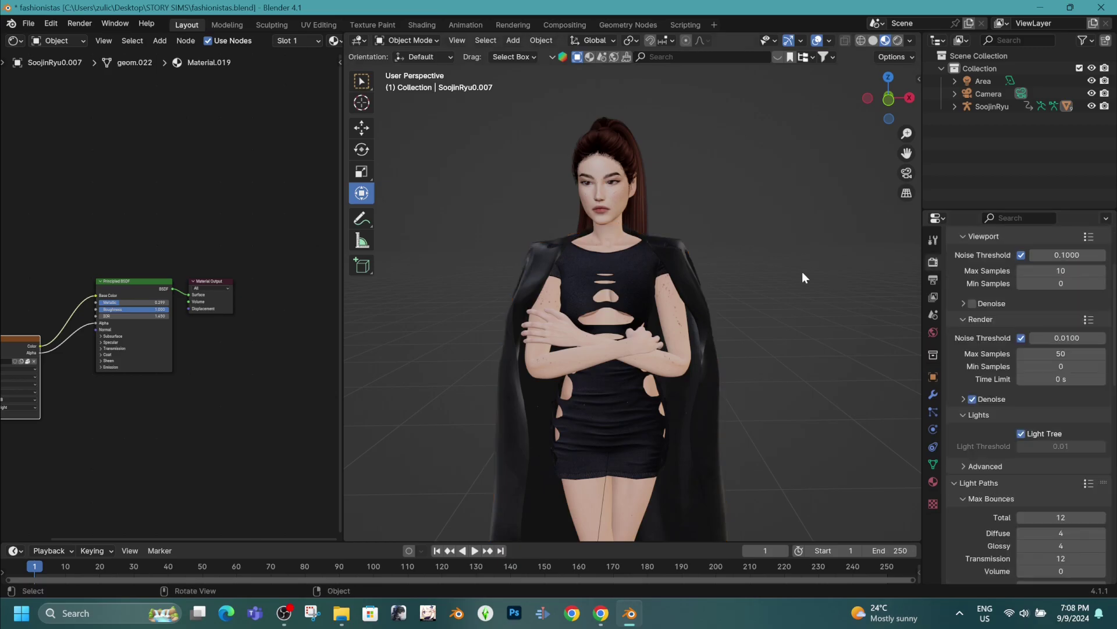
{"action": "scroll", "coordinate": [772, 284], "scroll_direction": "down", "scroll_amount": 2}
{"action": "key", "text": "KP_0"}
{"action": "scroll", "coordinate": [699, 271], "scroll_direction": "up", "scroll_amount": 2}
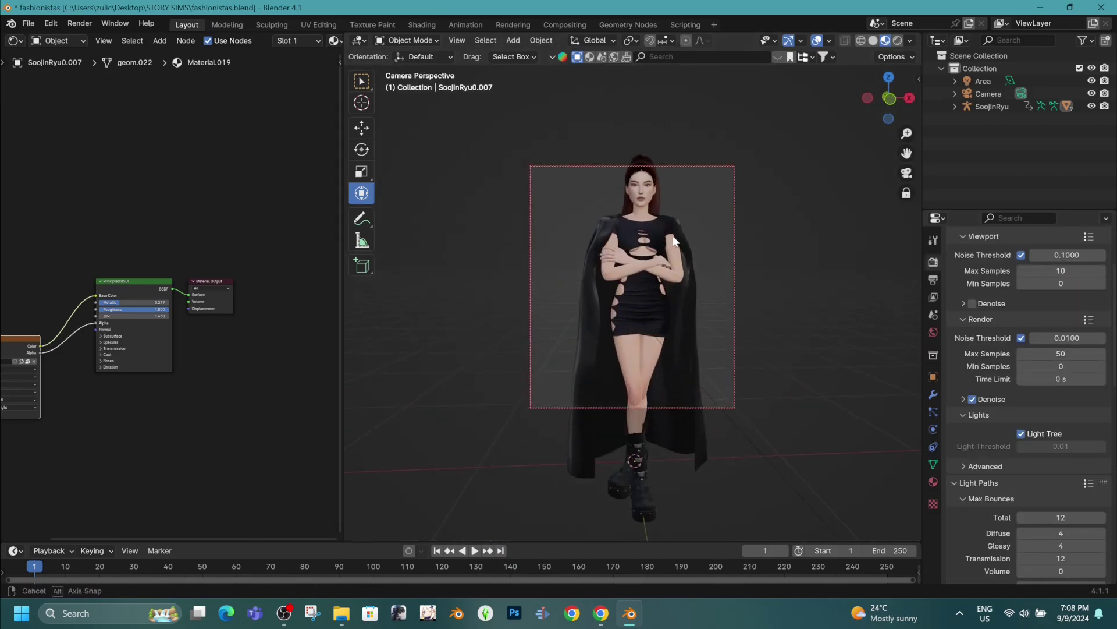
{"action": "scroll", "coordinate": [734, 298], "scroll_direction": "up", "scroll_amount": 2}
{"action": "scroll", "coordinate": [760, 318], "scroll_direction": "up", "scroll_amount": 2}
{"action": "key", "text": "KP_0"}
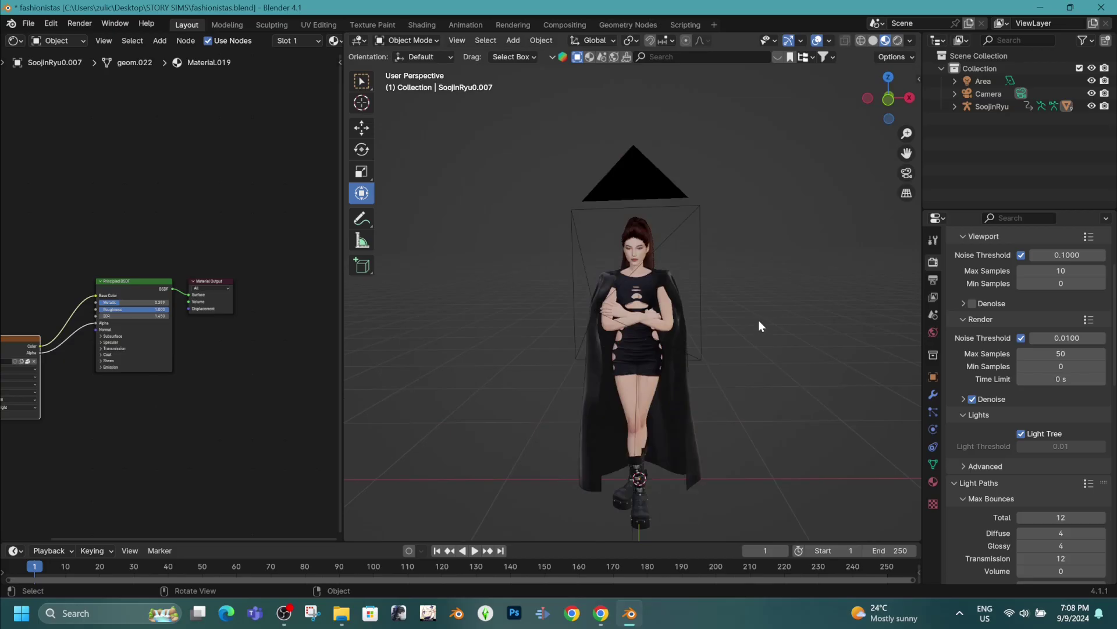
{"action": "key", "text": "shift+a"}
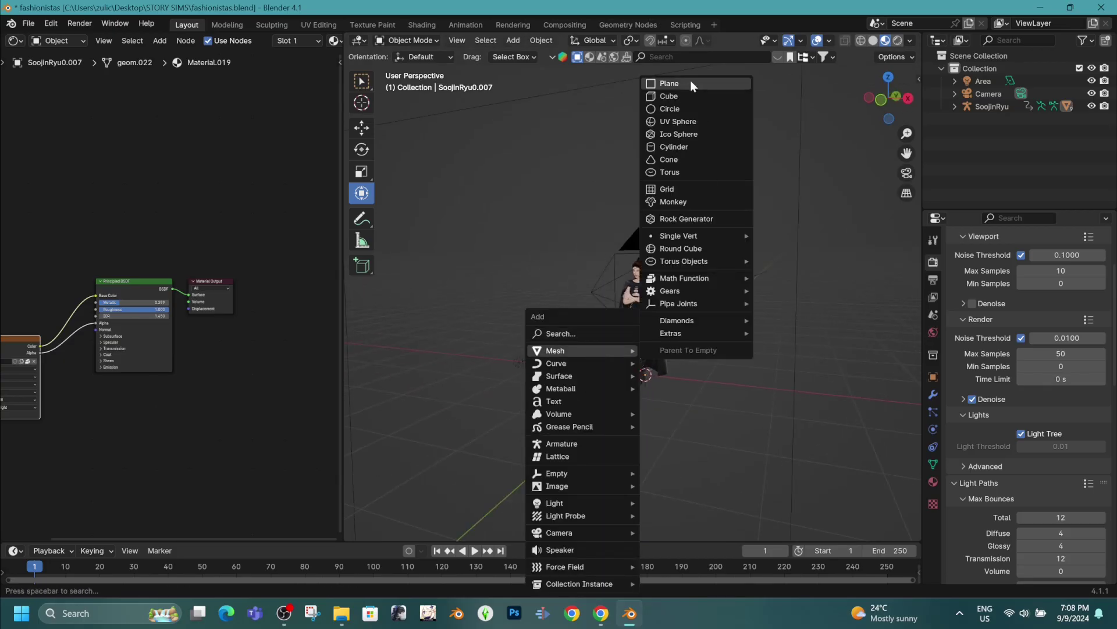
{"action": "left_click", "coordinate": [686, 83]}
{"action": "middle_click_drag", "start_coordinate": [690, 81], "coordinate": [574, 221]}
{"action": "key", "text": "r"}
{"action": "key", "text": "x"}
{"action": "key", "text": "9"}
{"action": "key", "text": "0"}
{"action": "key", "text": "Return"}
Move the plane behind the character and scale it up to fill the camera frame
{"action": "mouse_move", "coordinate": [728, 369]}
{"action": "middle_mouse_down"}
{"action": "mouse_move", "coordinate": [679, 192]}
{"action": "mouse_move", "coordinate": [733, 233]}
{"action": "middle_mouse_up"}
{"action": "key", "text": "KP_0"}
{"action": "key", "text": "g"}
{"action": "left_click", "coordinate": [733, 232]}
{"action": "key", "text": "s"}
{"action": "left_click", "coordinate": [798, 153]}
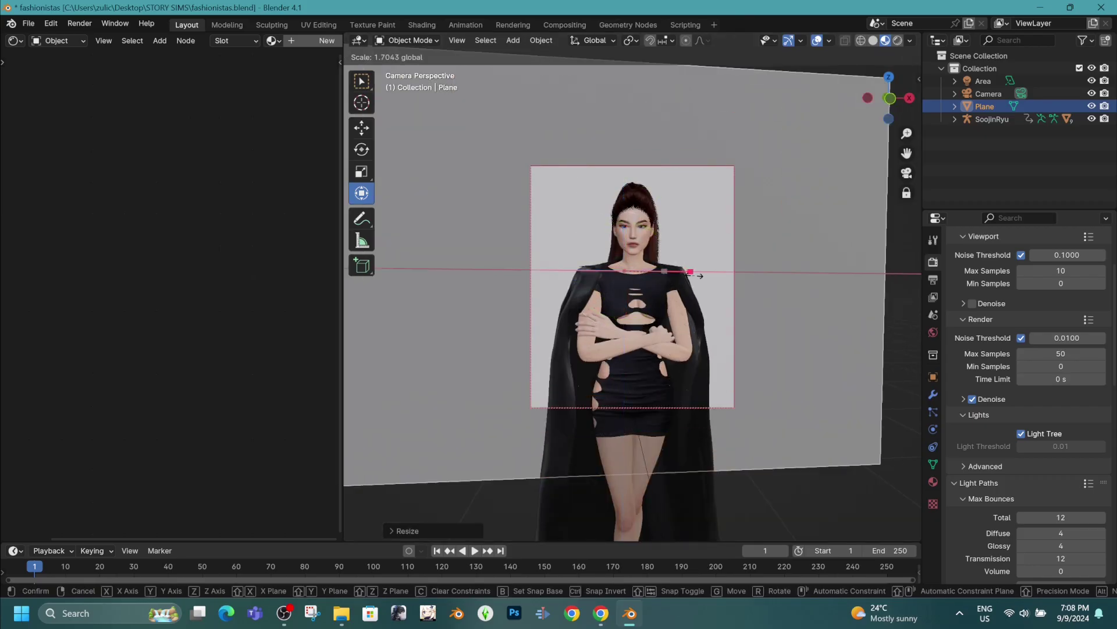
Give the plane a new material with a black base colour
{"action": "left_click", "coordinate": [933, 482]}
{"action": "left_click", "coordinate": [1022, 263]}
{"action": "left_click", "coordinate": [1034, 357]}
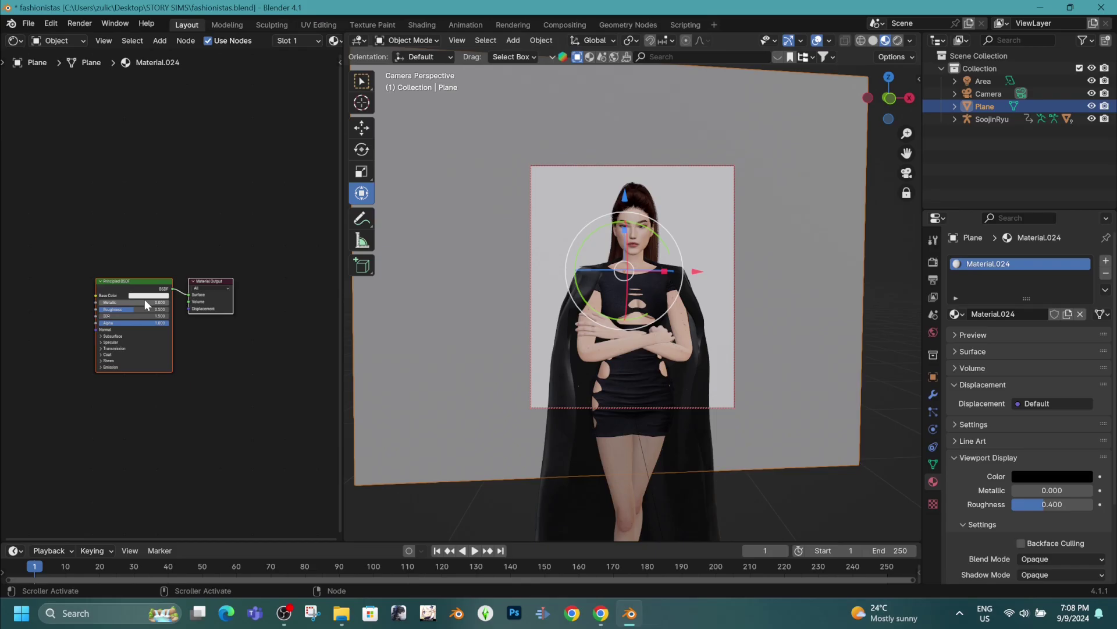
{"action": "left_click", "coordinate": [898, 40]}
Unlock the camera from the view in the sidebar and clear the selection
{"action": "key", "text": "alt+a"}
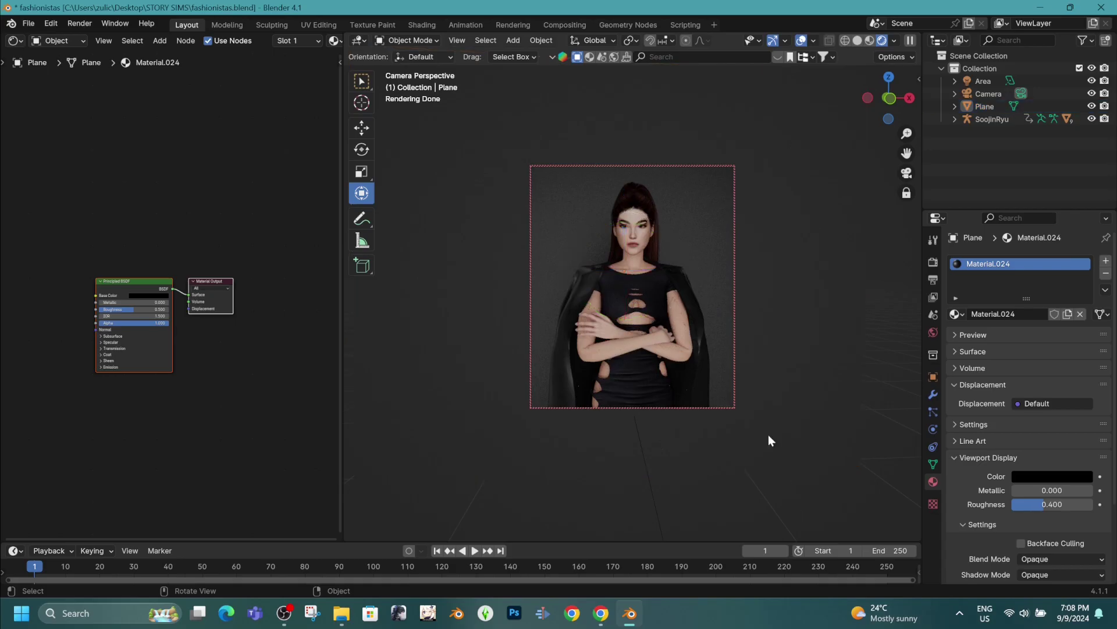
{"action": "key", "text": "n"}
{"action": "left_click", "coordinate": [804, 232]}
{"action": "key", "text": "n"}
{"action": "scroll", "coordinate": [662, 295], "scroll_direction": "up", "scroll_amount": 5}
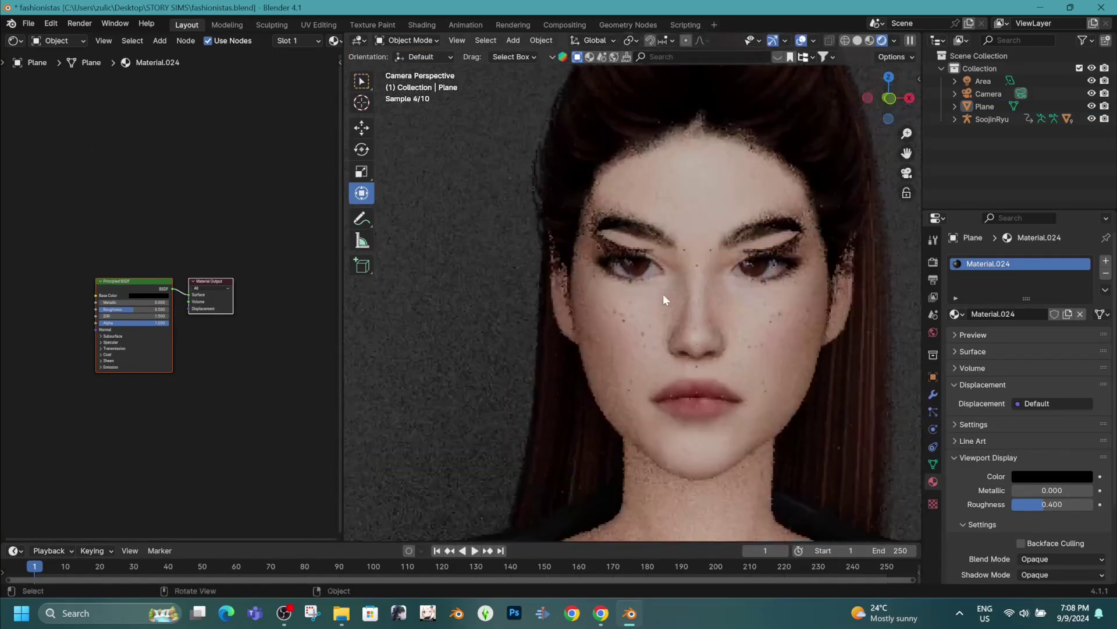
{"action": "left_click", "coordinate": [606, 210]}
{"action": "key", "text": "alt+a"}
{"action": "scroll", "coordinate": [597, 210], "scroll_direction": "down", "scroll_amount": 5}
{"action": "scroll", "coordinate": [598, 209], "scroll_direction": "up", "scroll_amount": 5}
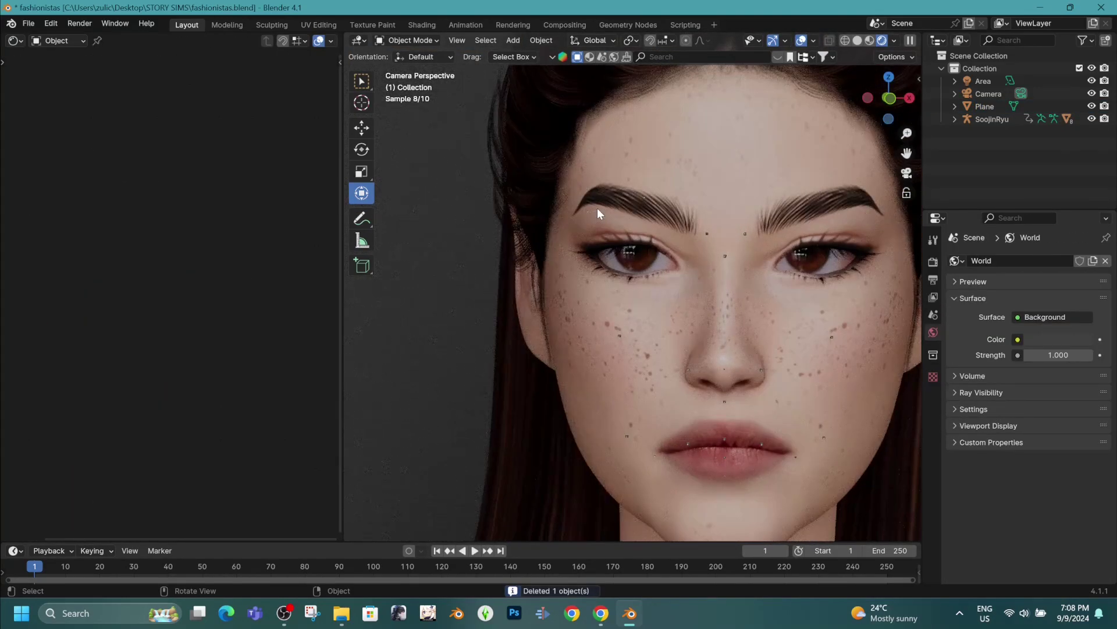
{"action": "scroll", "coordinate": [611, 227], "scroll_direction": "down", "scroll_amount": 5}
{"action": "scroll", "coordinate": [619, 246], "scroll_direction": "down", "scroll_amount": 5}
Select the backdrop plane, move it backward, and check the result through the camera
{"action": "left_click", "coordinate": [637, 475]}
{"action": "middle_click_drag", "start_coordinate": [636, 475], "coordinate": [524, 263]}
{"action": "left_click", "coordinate": [523, 262]}
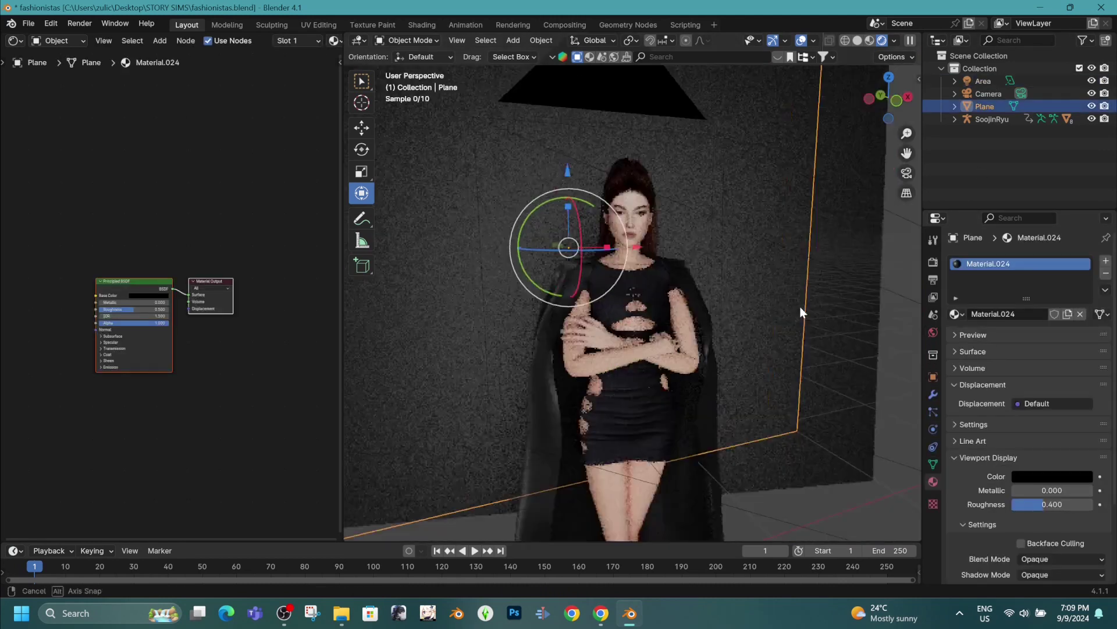
{"action": "key", "text": "g"}
{"action": "left_click", "coordinate": [508, 220]}
{"action": "key", "text": "KP_0"}
{"action": "scroll", "coordinate": [611, 280], "scroll_direction": "up", "scroll_amount": 5}
{"action": "mouse_move", "coordinate": [611, 280]}
{"action": "middle_mouse_down"}
{"action": "mouse_move", "coordinate": [553, 258]}
{"action": "mouse_move", "coordinate": [611, 262]}
{"action": "middle_mouse_up"}
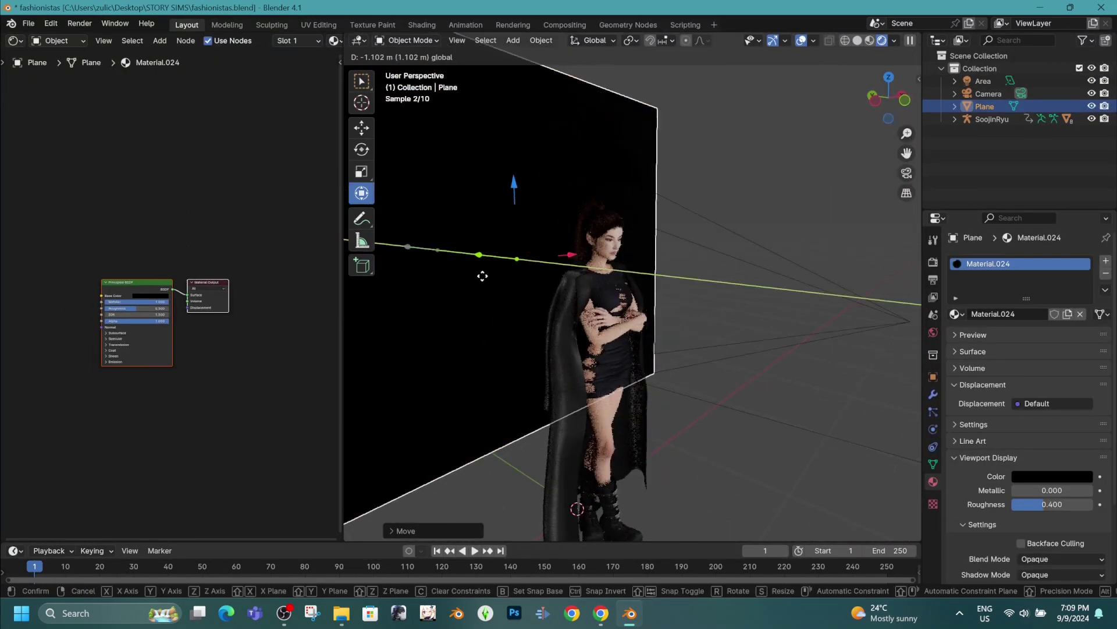
{"action": "key", "text": "KP_0"}
{"action": "scroll", "coordinate": [611, 262], "scroll_direction": "up", "scroll_amount": 5}
{"action": "scroll", "coordinate": [724, 269], "scroll_direction": "down", "scroll_amount": 5}
Add a point light and place it above the character's head
{"action": "left_click", "coordinate": [863, 164]}
{"action": "scroll", "coordinate": [656, 505], "scroll_direction": "down", "scroll_amount": 3}
{"action": "key", "text": "shift+a"}
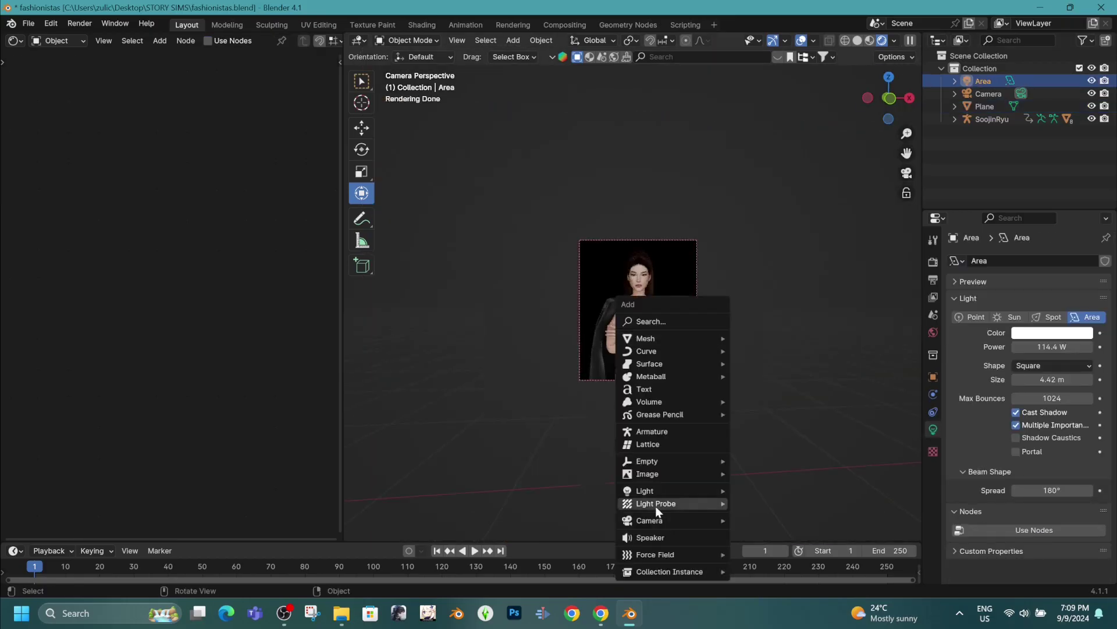
{"action": "left_click", "coordinate": [757, 489]}
{"action": "mouse_move", "coordinate": [756, 489]}
{"action": "middle_mouse_down"}
{"action": "mouse_move", "coordinate": [752, 323]}
{"action": "mouse_move", "coordinate": [699, 350]}
{"action": "middle_mouse_up"}
{"action": "key", "text": "g"}
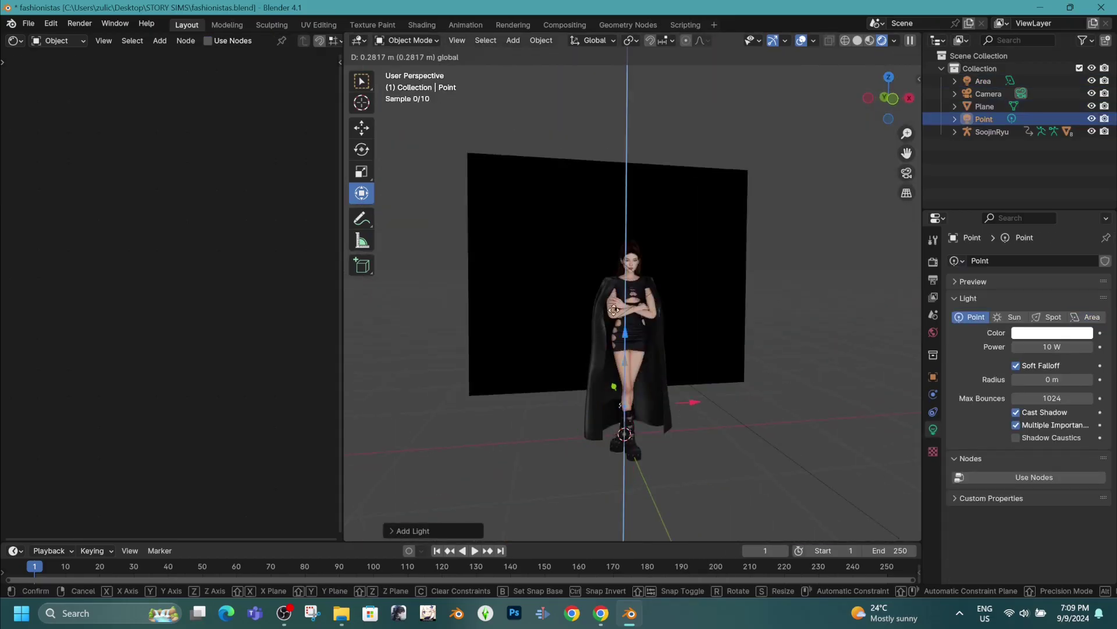
{"action": "left_click", "coordinate": [483, 244]}
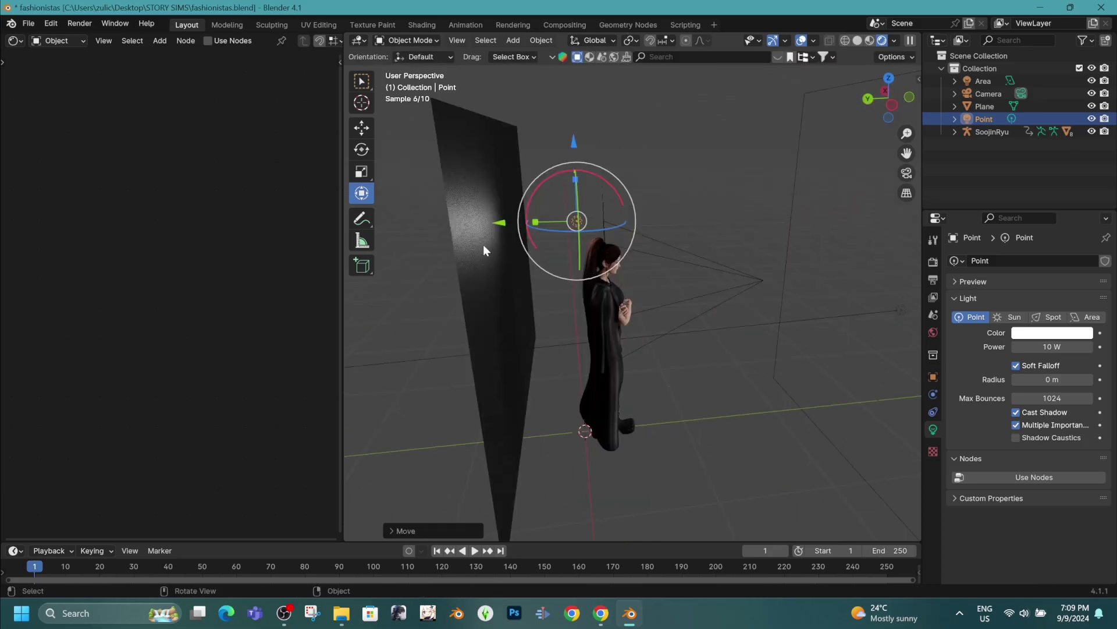
Widen the point light's radius to 0.74 m and check the camera view
{"action": "middle_click_drag", "start_coordinate": [483, 244], "coordinate": [590, 192]}
{"action": "key", "text": "KP_0"}
{"action": "scroll", "coordinate": [695, 257], "scroll_direction": "up", "scroll_amount": 4}
{"action": "mouse_move", "coordinate": [688, 255]}
{"action": "middle_mouse_down", "text": "shift"}
{"action": "mouse_move", "coordinate": [729, 199]}
{"action": "mouse_move", "coordinate": [785, 262]}
{"action": "middle_mouse_up", "text": "shift"}
{"action": "left_click_drag", "start_coordinate": [1052, 378], "coordinate": [1083, 379]}
{"action": "key", "text": "KP_0"}
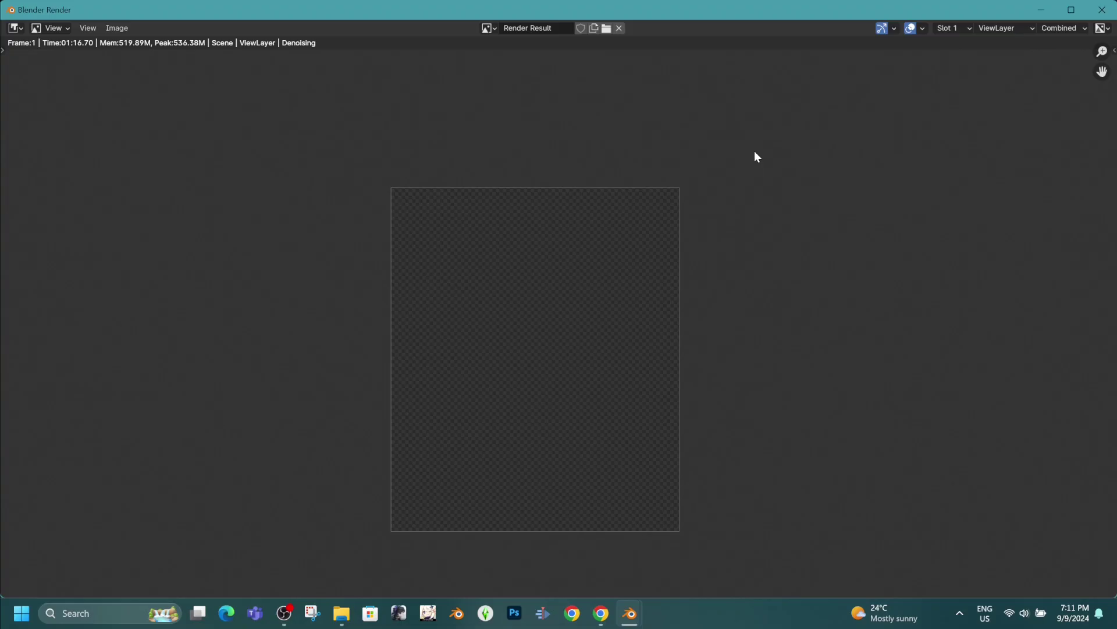
{"action": "scroll", "coordinate": [646, 175], "scroll_direction": "down", "scroll_amount": 1}
{"action": "scroll", "coordinate": [634, 236], "scroll_direction": "up", "scroll_amount": 2}
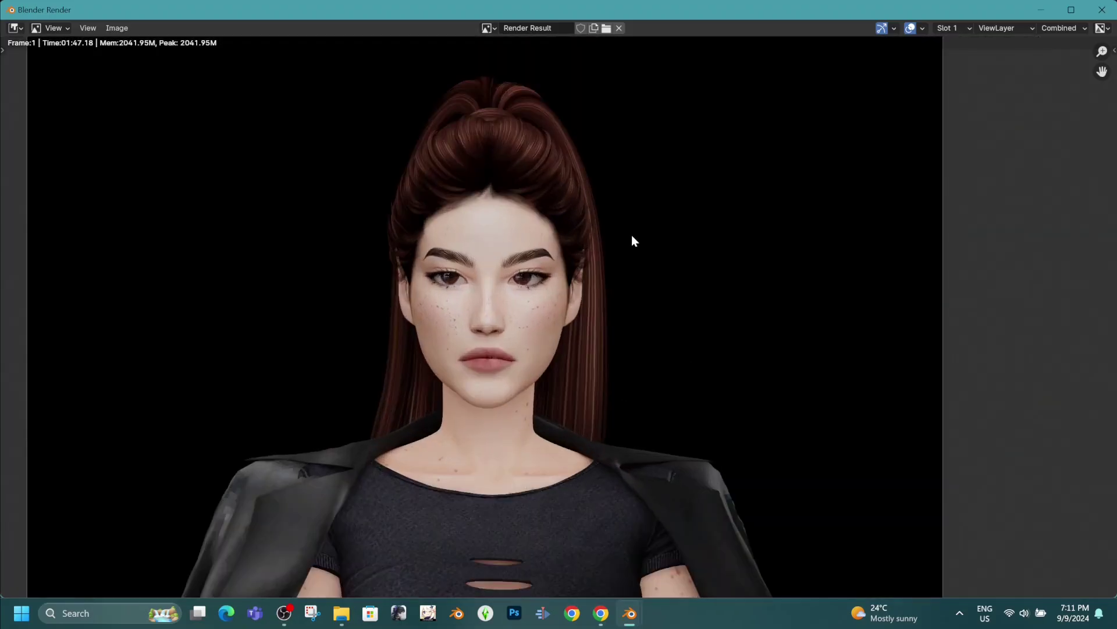
{"action": "scroll", "coordinate": [632, 236], "scroll_direction": "down", "scroll_amount": 1}
{"action": "scroll", "coordinate": [656, 219], "scroll_direction": "down", "scroll_amount": 1}
{"action": "scroll", "coordinate": [667, 277], "scroll_direction": "down", "scroll_amount": 3}
Close the render window and set the world background colour to black
{"action": "key", "text": "Escape"}
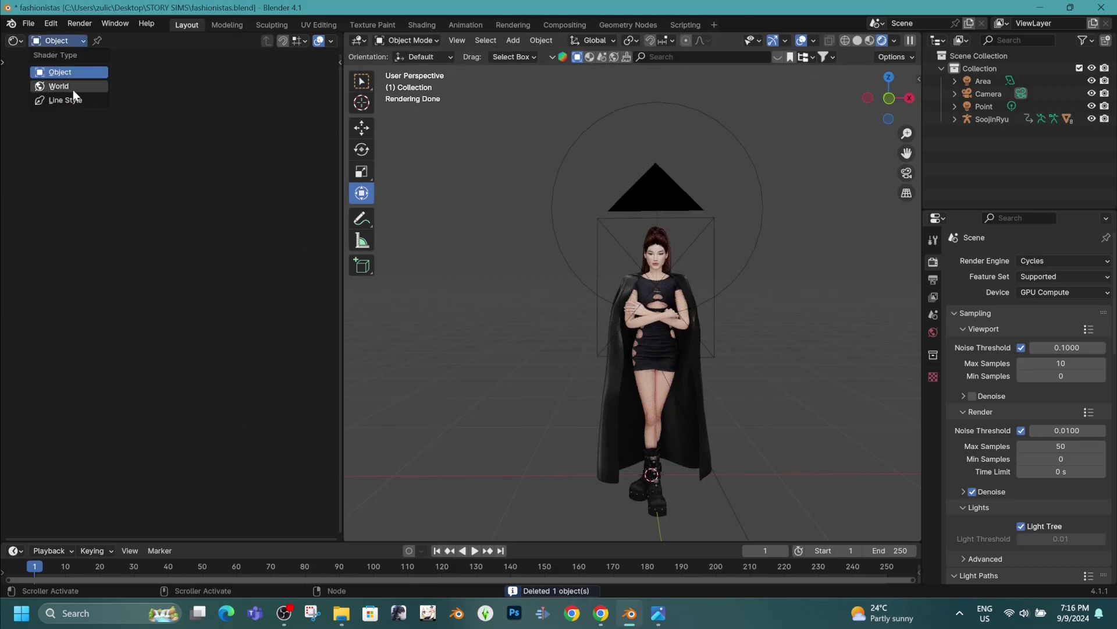
{"action": "left_click", "coordinate": [73, 86]}
{"action": "left_click", "coordinate": [170, 327]}
{"action": "left_click_drag", "start_coordinate": [275, 210], "coordinate": [275, 262]}
{"action": "key", "text": "KP_0"}
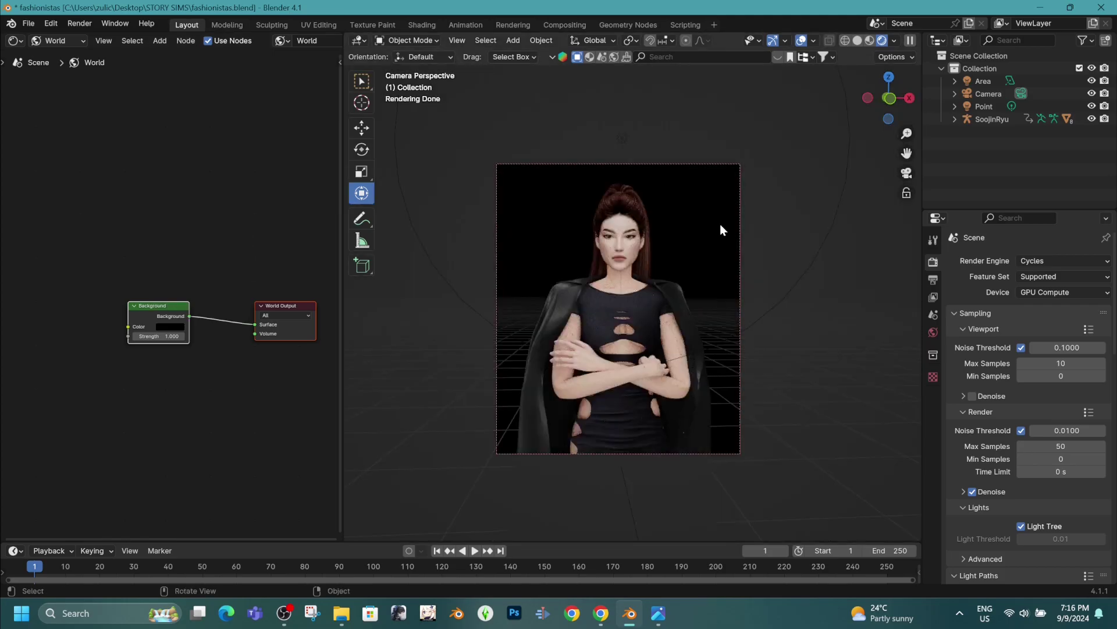
Render the current frame and pan the result to inspect the face
{"action": "left_click", "coordinate": [79, 23]}
{"action": "left_click", "coordinate": [101, 37]}
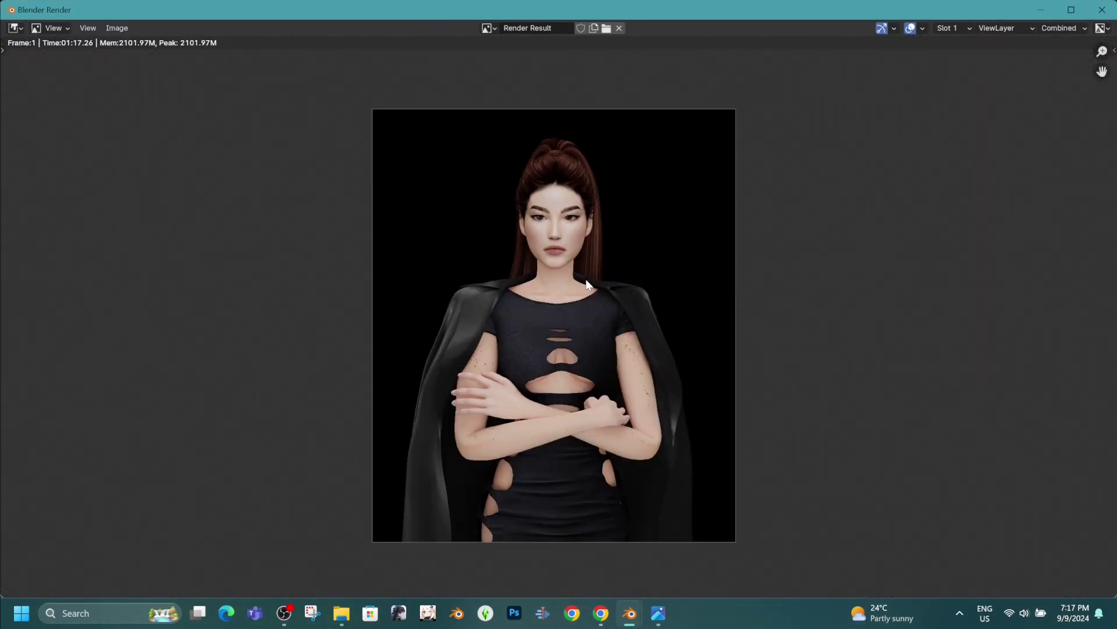
{"action": "scroll", "coordinate": [532, 227], "scroll_direction": "up", "scroll_amount": 4}
{"action": "middle_click_drag", "start_coordinate": [611, 131], "coordinate": [661, 291]}
{"action": "scroll", "coordinate": [661, 291], "scroll_direction": "up", "scroll_amount": 2}
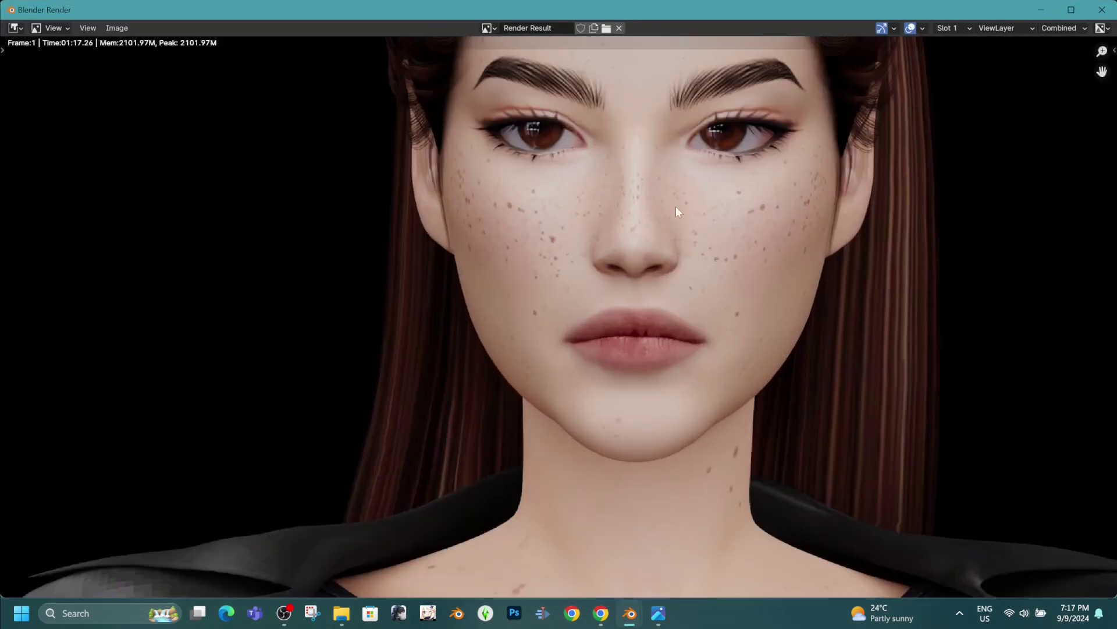
{"action": "middle_click_drag", "start_coordinate": [676, 206], "coordinate": [646, 389]}
{"action": "scroll", "coordinate": [648, 308], "scroll_direction": "up", "scroll_amount": 1}
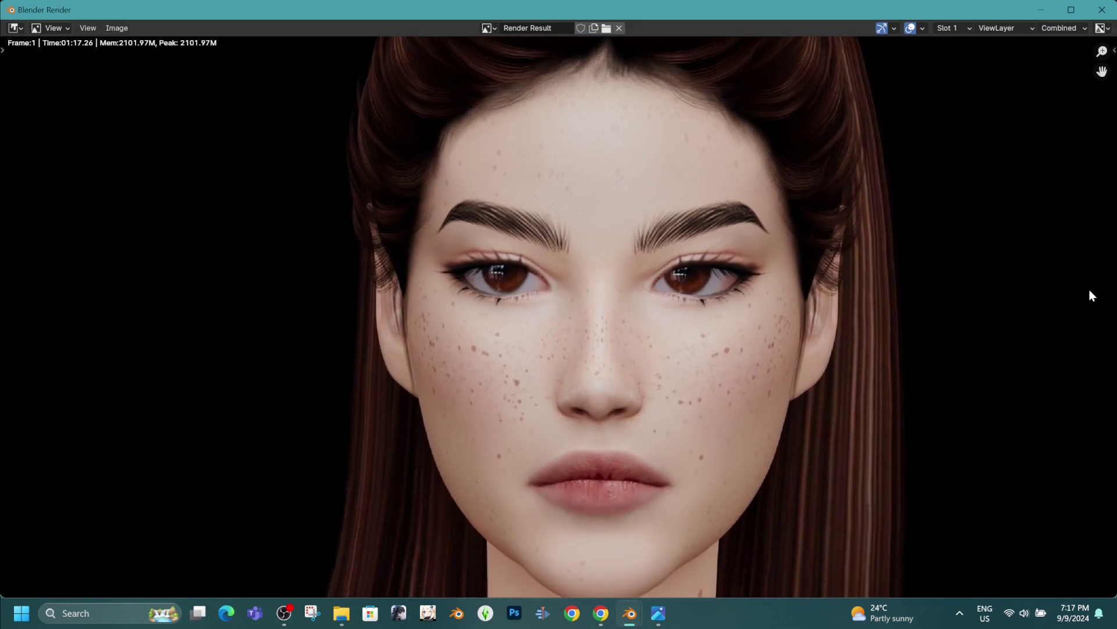